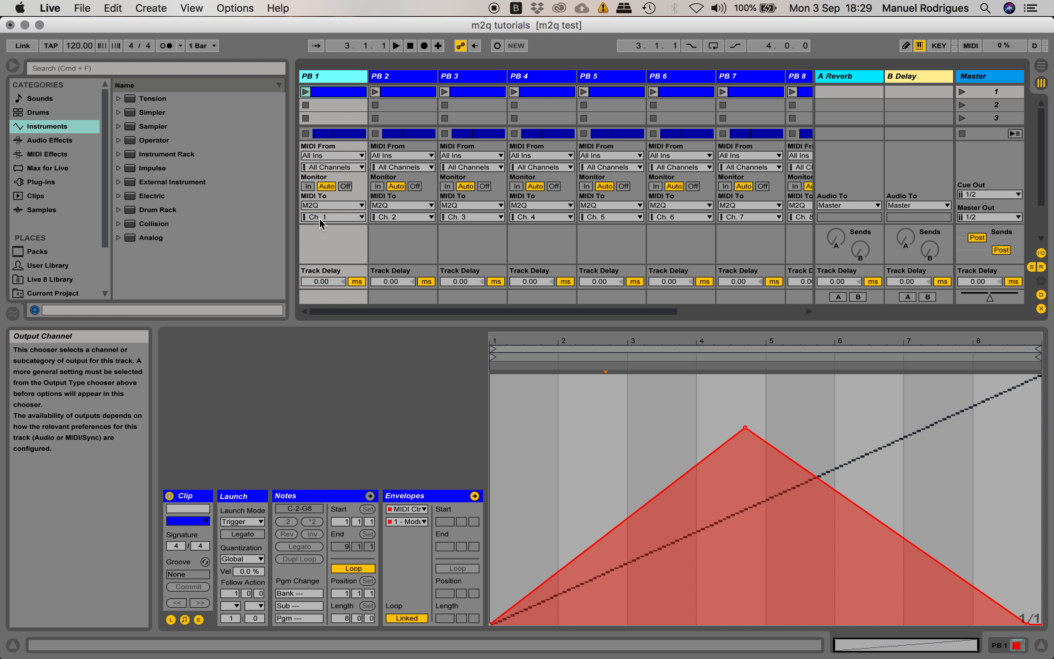
# Check the MIDI output channels of the tracks from PB 1 to CueStackStore, and open the CueStackStore clip
pyautogui.click(401, 217)
pyautogui.click(394, 245)
pyautogui.moveTo(489, 311); pyautogui.dragTo(633, 324)
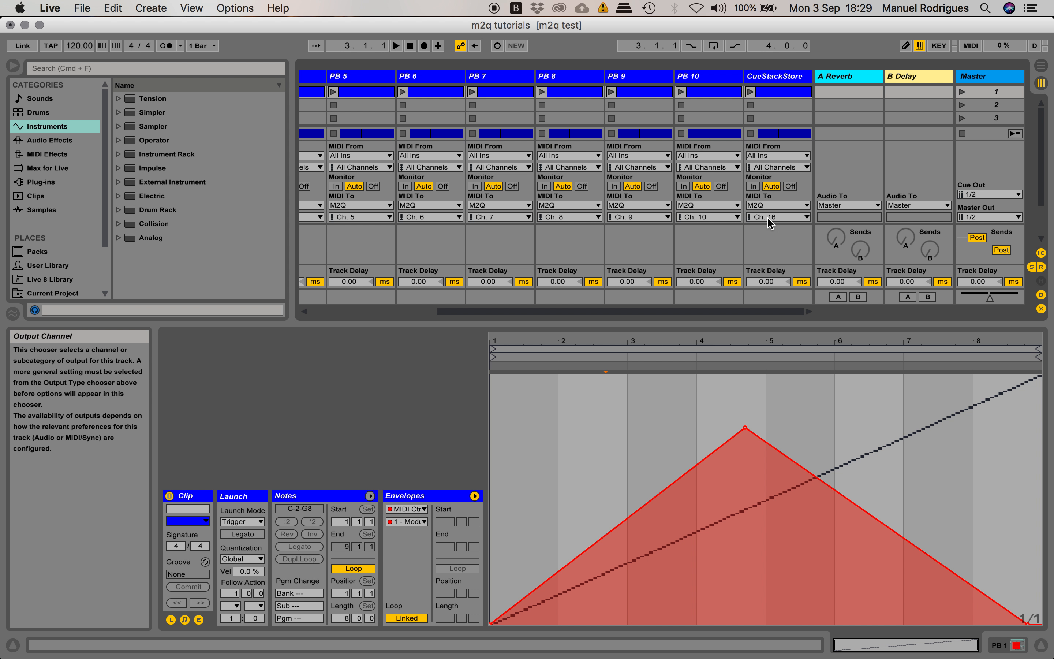
pyautogui.click(775, 95)
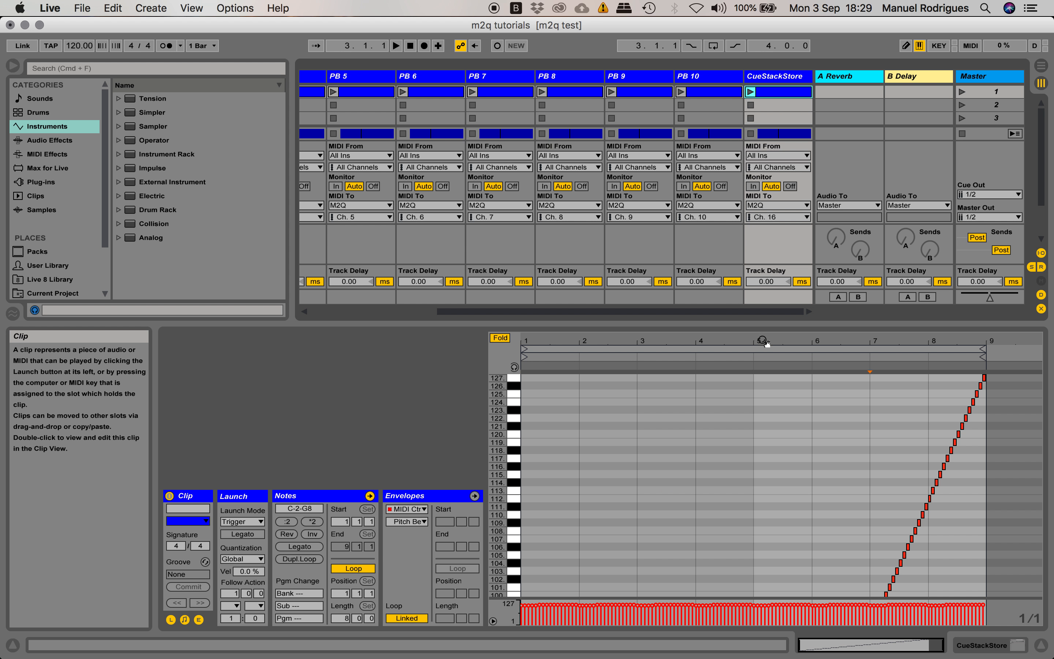
# Open the PB 1 clip, show its notes instead of its envelope, and select the D-2 note near the start
pyautogui.moveTo(687, 312); pyautogui.dragTo(429, 309)
pyautogui.click(336, 95)
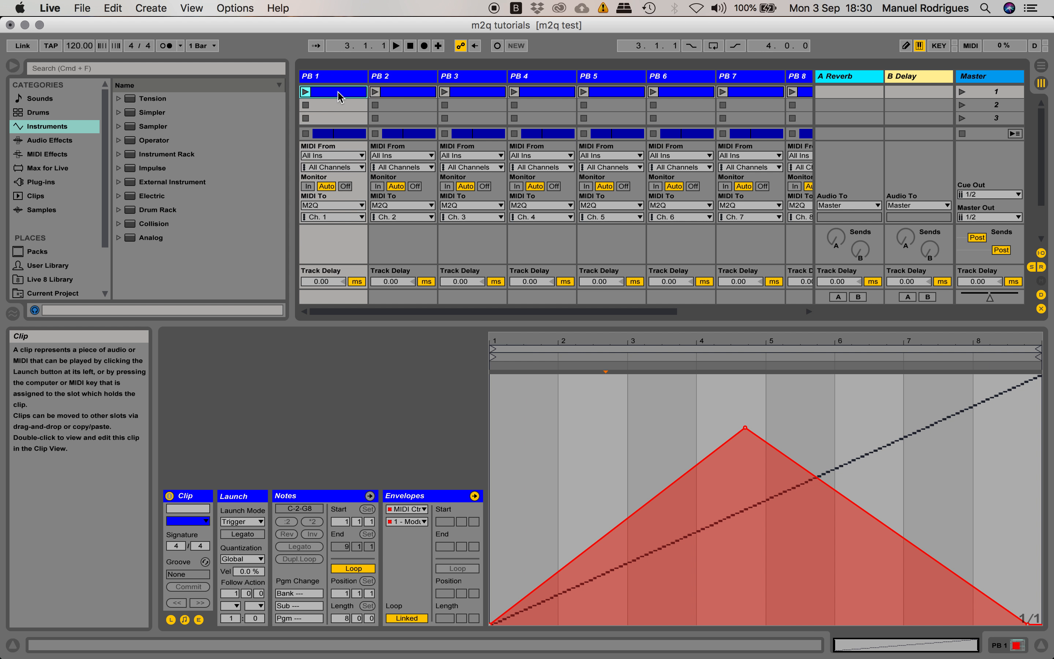
pyautogui.click(325, 497)
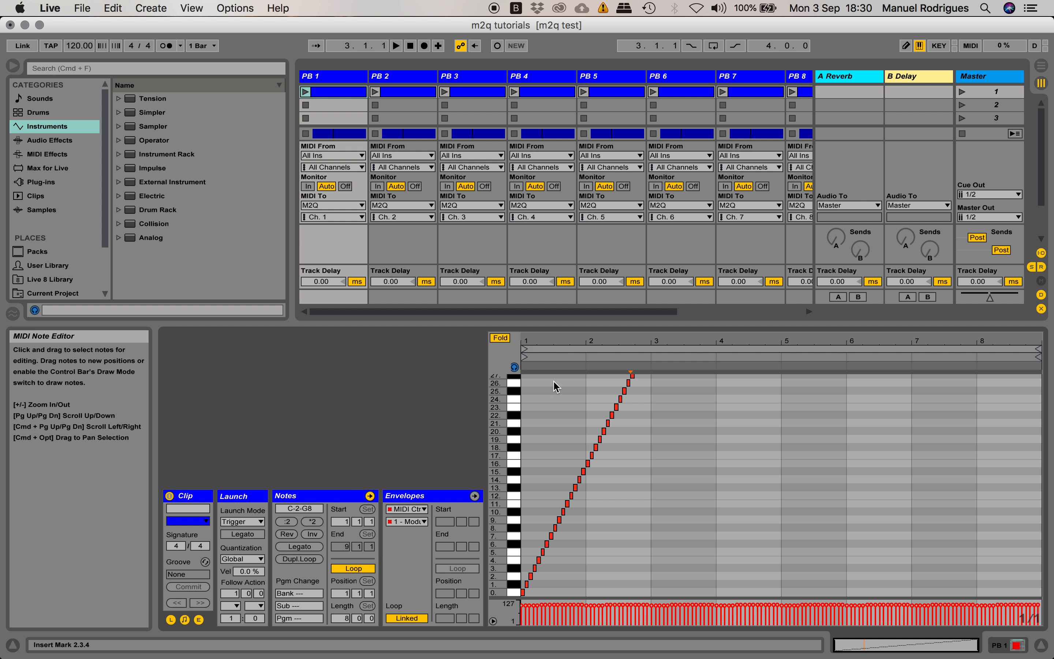
pyautogui.moveTo(535, 343)
pyautogui.mouseDown()
pyautogui.moveTo(536, 444)
pyautogui.moveTo(522, 339)
pyautogui.mouseUp()
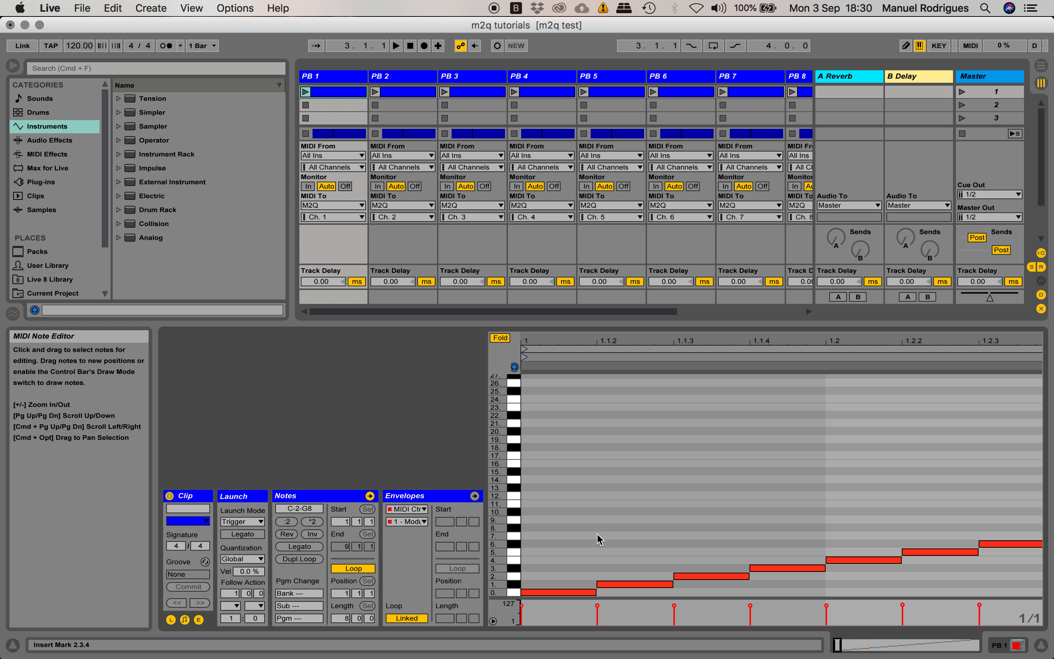
pyautogui.moveTo(610, 341); pyautogui.dragTo(606, 323)
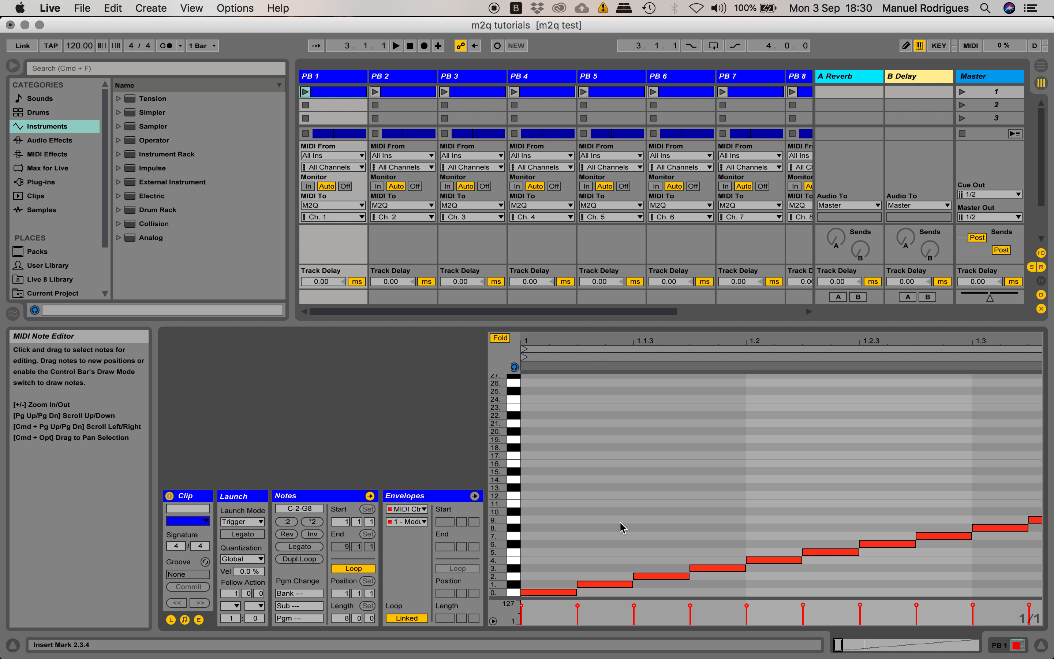
pyautogui.click(649, 576)
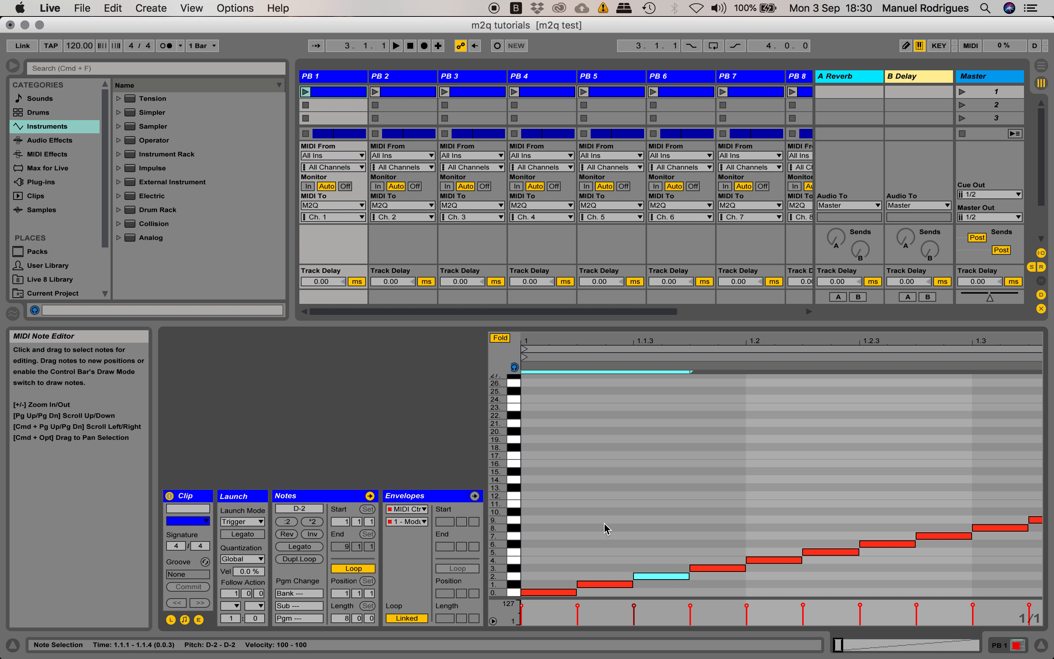
pyautogui.click(655, 530)
pyautogui.moveTo(654, 529); pyautogui.dragTo(1047, 604)
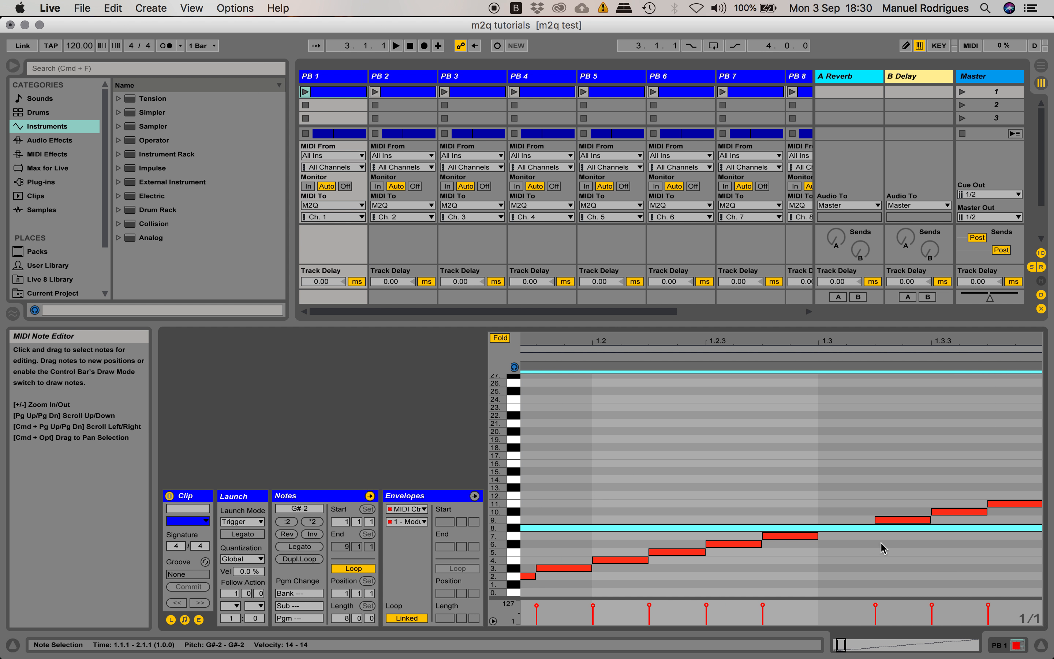
pyautogui.press('super+z')
# Select the D#-2 note in the PB 1 clip to examine it among the opening notes
pyautogui.moveTo(699, 340); pyautogui.dragTo(775, 323)
pyautogui.click(642, 568)
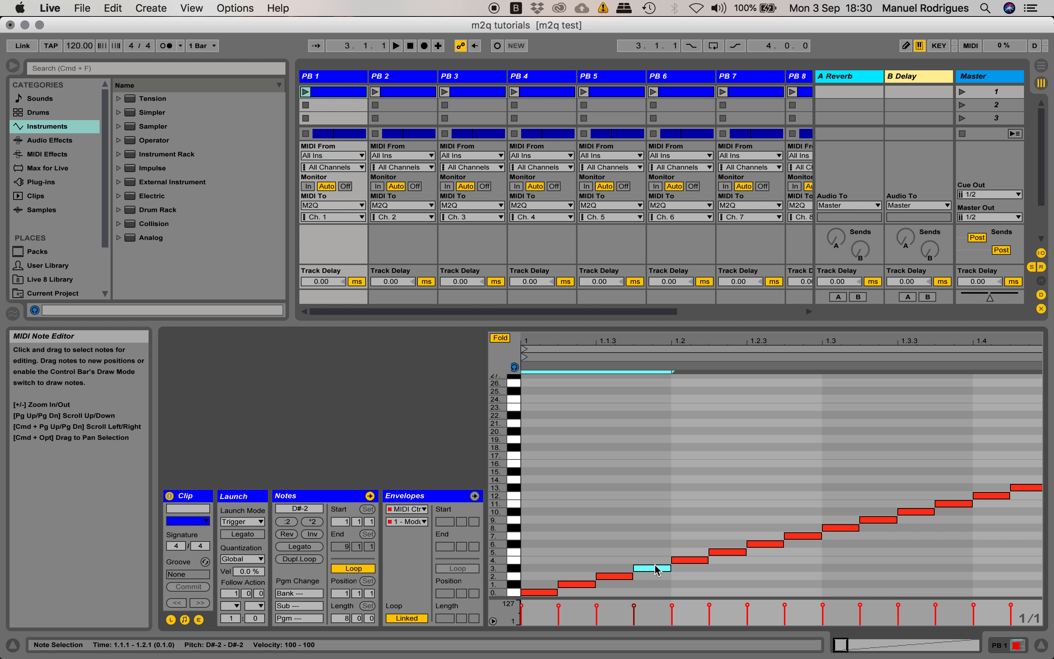
pyautogui.moveTo(646, 544); pyautogui.dragTo(659, 584)
pyautogui.click(647, 529)
pyautogui.click(653, 568)
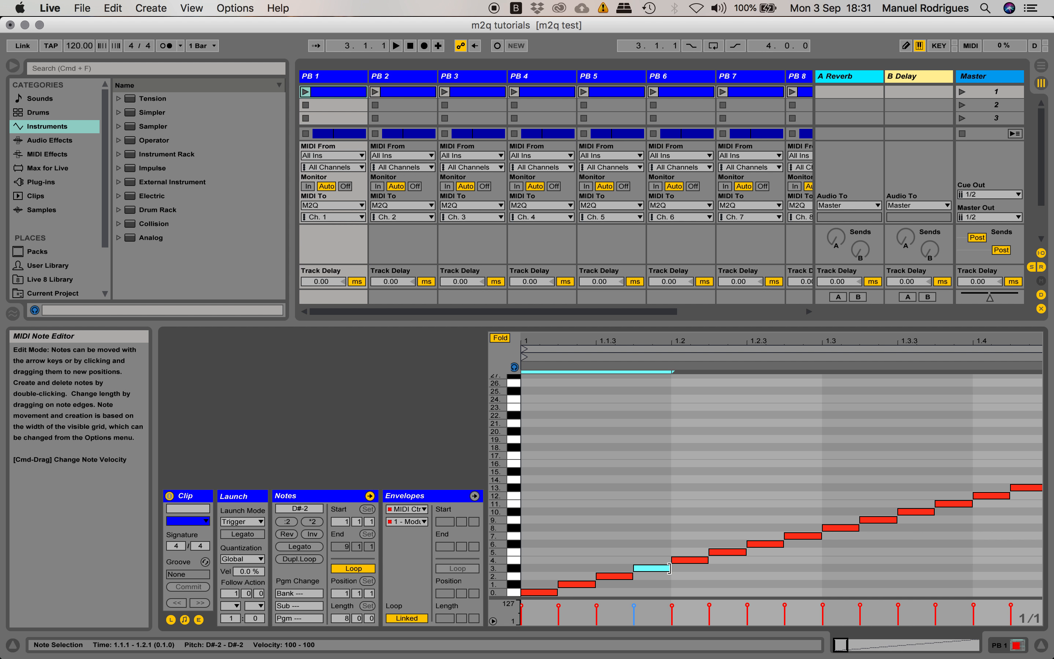
pyautogui.click(650, 506)
pyautogui.click(654, 568)
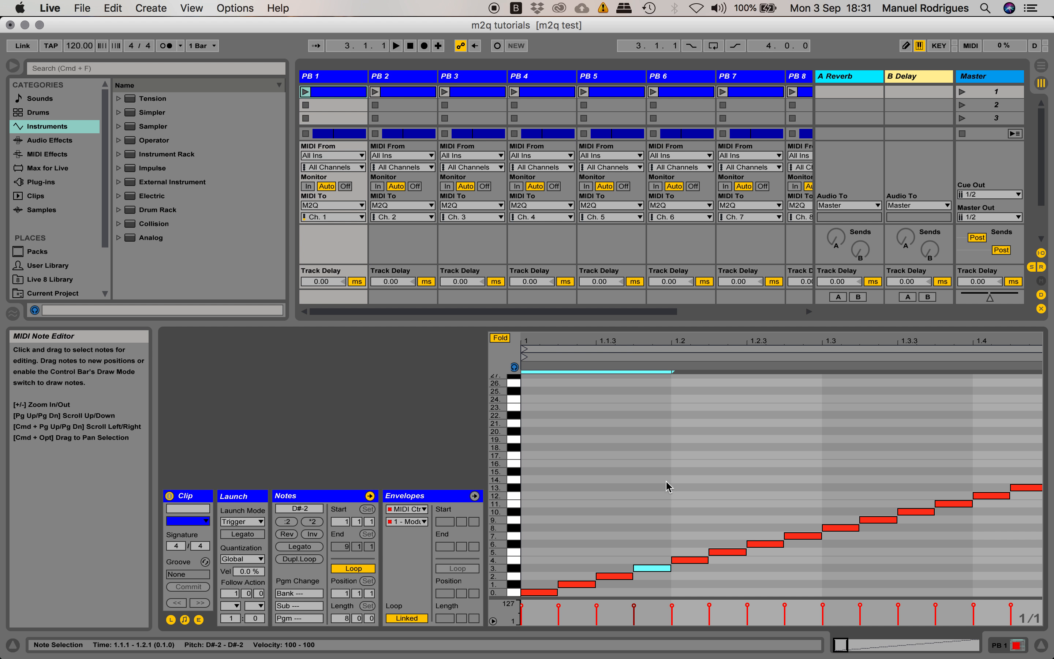
pyautogui.moveTo(644, 494); pyautogui.dragTo(661, 527)
pyautogui.click(653, 568)
# Open the CueStackStore clip on channel 16 and select the C#-2 note at its start
pyautogui.moveTo(619, 311); pyautogui.dragTo(746, 316)
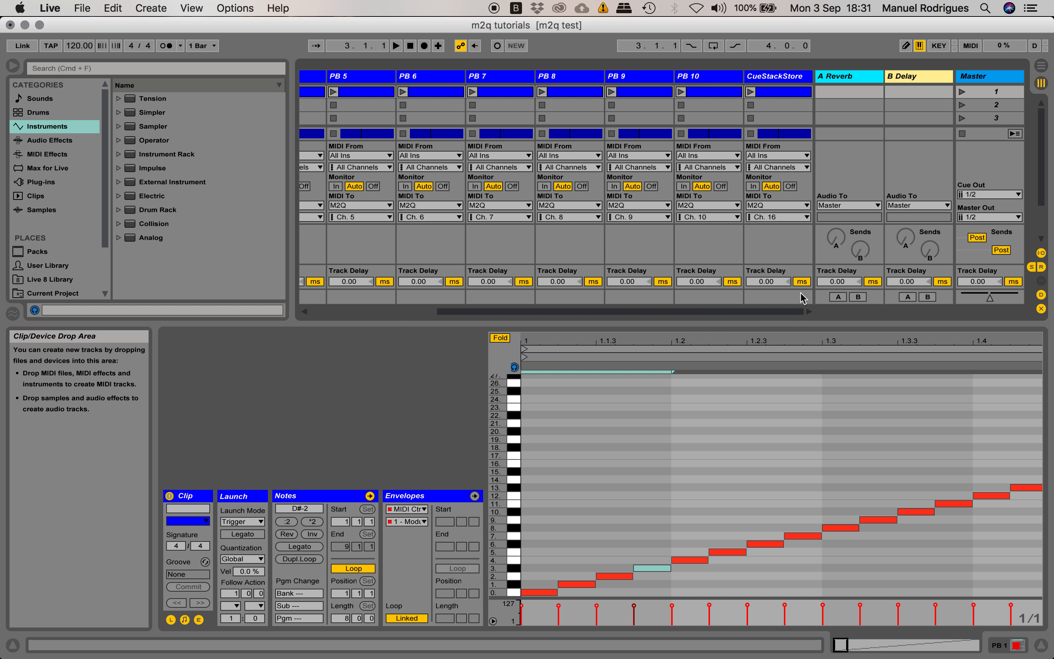
pyautogui.click(778, 93)
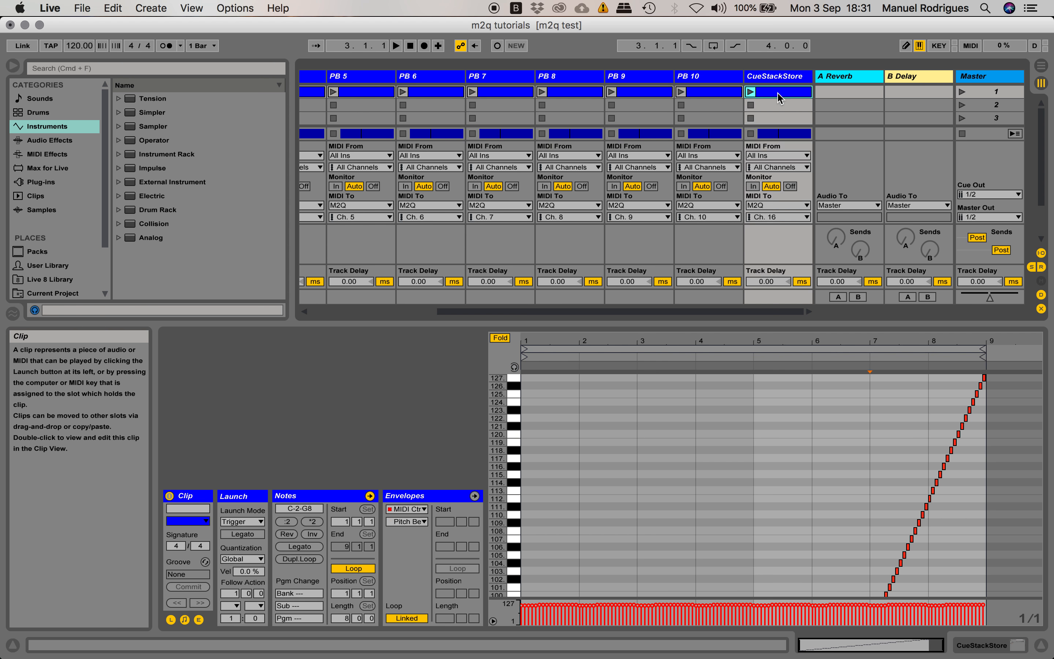
pyautogui.scroll(-15, 562, 499)
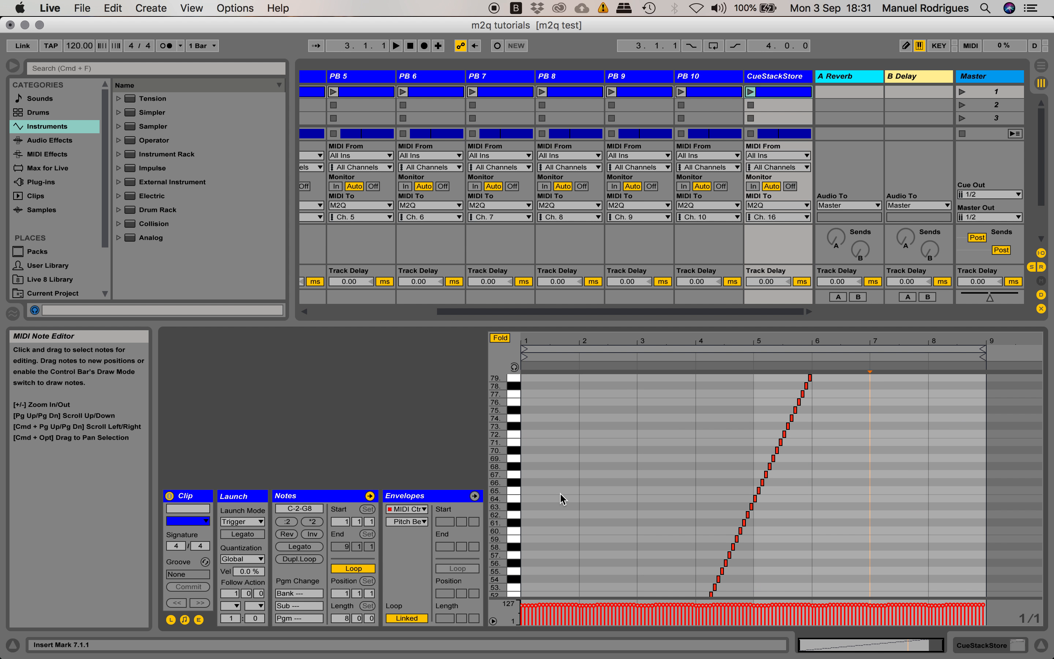
pyautogui.moveTo(537, 336); pyautogui.dragTo(522, 418)
pyautogui.moveTo(613, 514); pyautogui.dragTo(673, 588)
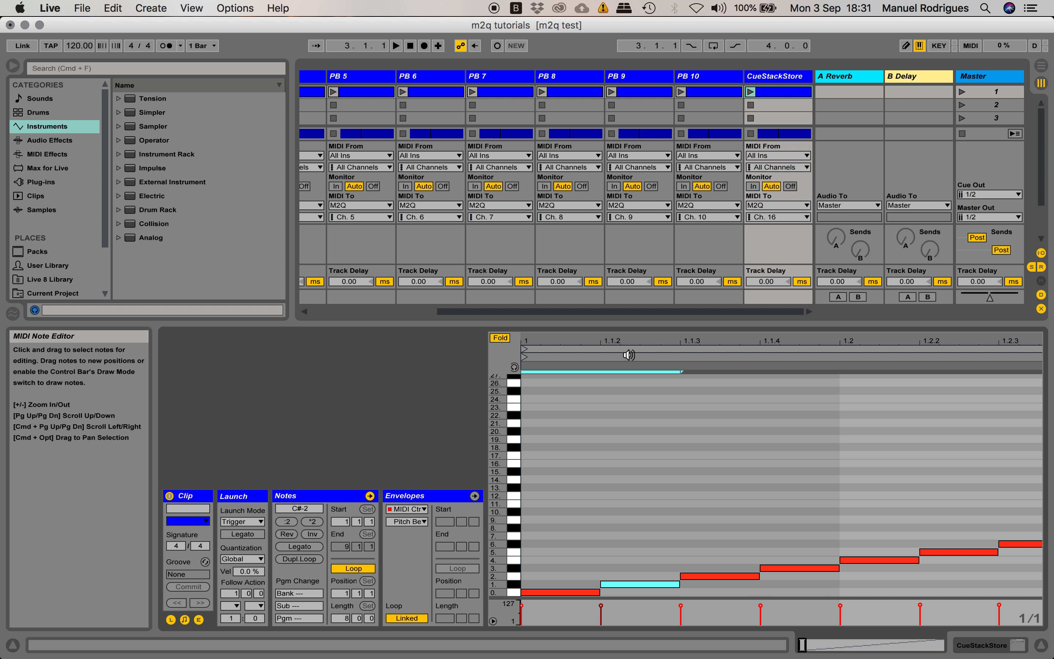
# Select the C#-2 and D-2 notes in turn in the CueStackStore clip
pyautogui.moveTo(631, 342); pyautogui.dragTo(629, 315)
pyautogui.click(606, 463)
pyautogui.moveTo(591, 492); pyautogui.dragTo(603, 585)
pyautogui.click(612, 523)
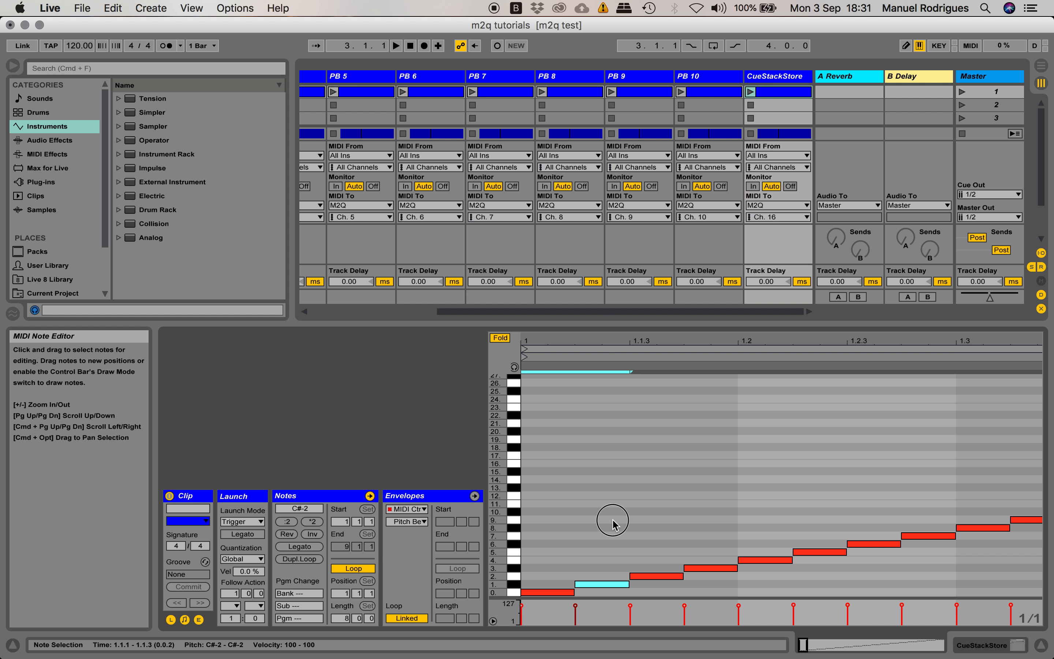
pyautogui.moveTo(637, 523); pyautogui.dragTo(656, 587)
pyautogui.moveTo(611, 536); pyautogui.dragTo(610, 591)
pyautogui.moveTo(640, 549); pyautogui.dragTo(657, 584)
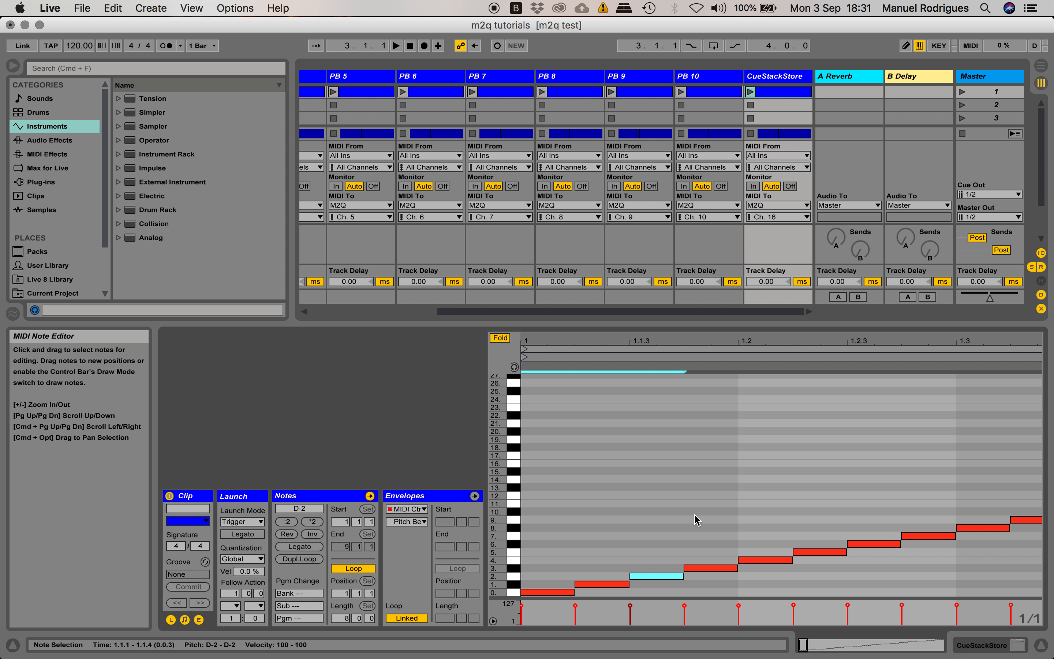
# Select the following CueStackStore notes one at a time, going up the scale to G-2
pyautogui.moveTo(694, 514); pyautogui.dragTo(702, 603)
pyautogui.moveTo(759, 503); pyautogui.dragTo(768, 578)
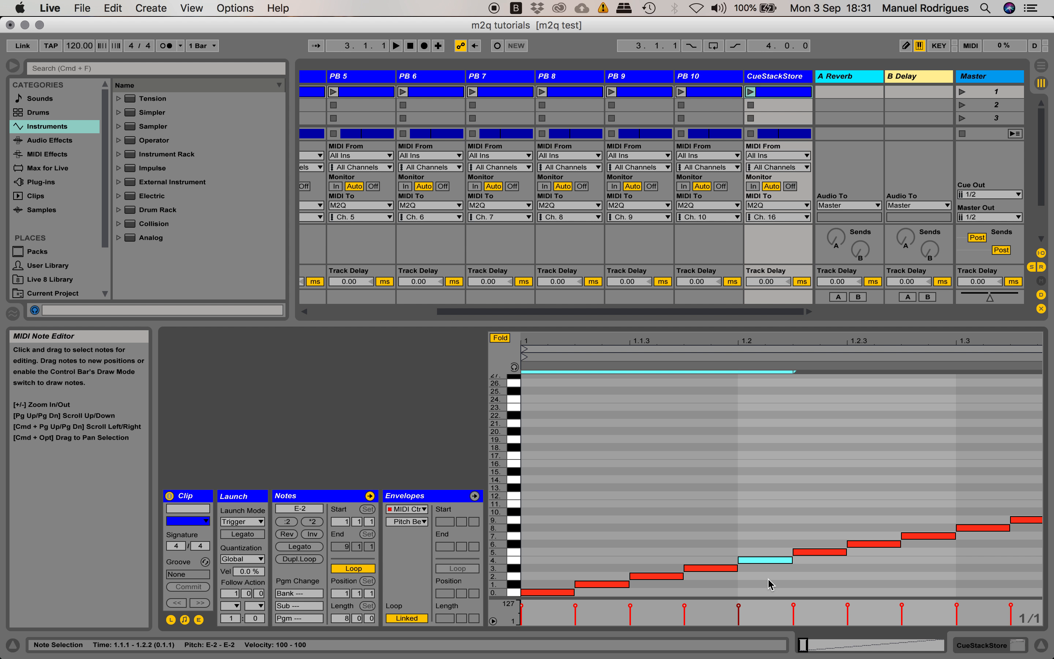
pyautogui.moveTo(813, 517); pyautogui.dragTo(807, 562)
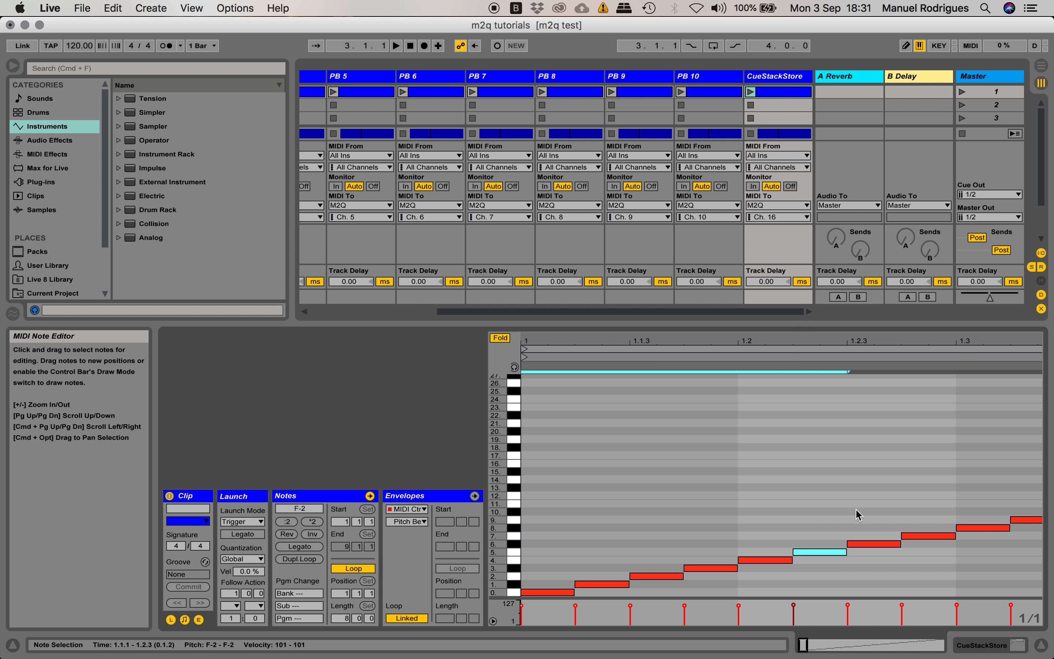
pyautogui.moveTo(869, 515); pyautogui.dragTo(870, 554)
pyautogui.moveTo(920, 507); pyautogui.dragTo(926, 569)
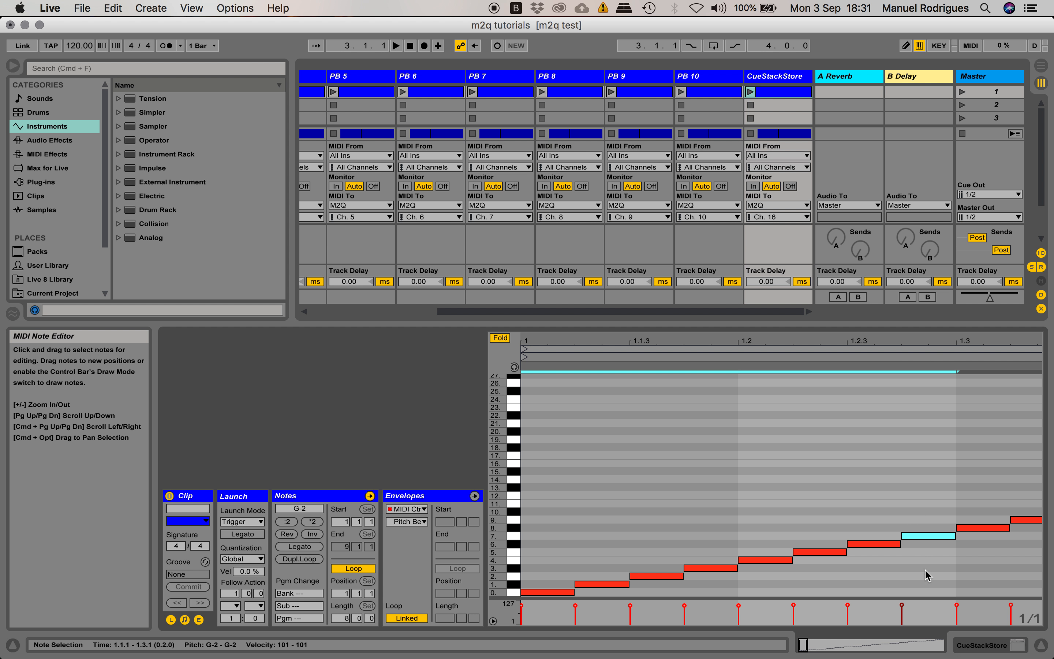
# Select the A-2 note in the CueStackStore clip, then clear the note selection
pyautogui.moveTo(933, 341); pyautogui.dragTo(720, 341)
pyautogui.click(675, 469)
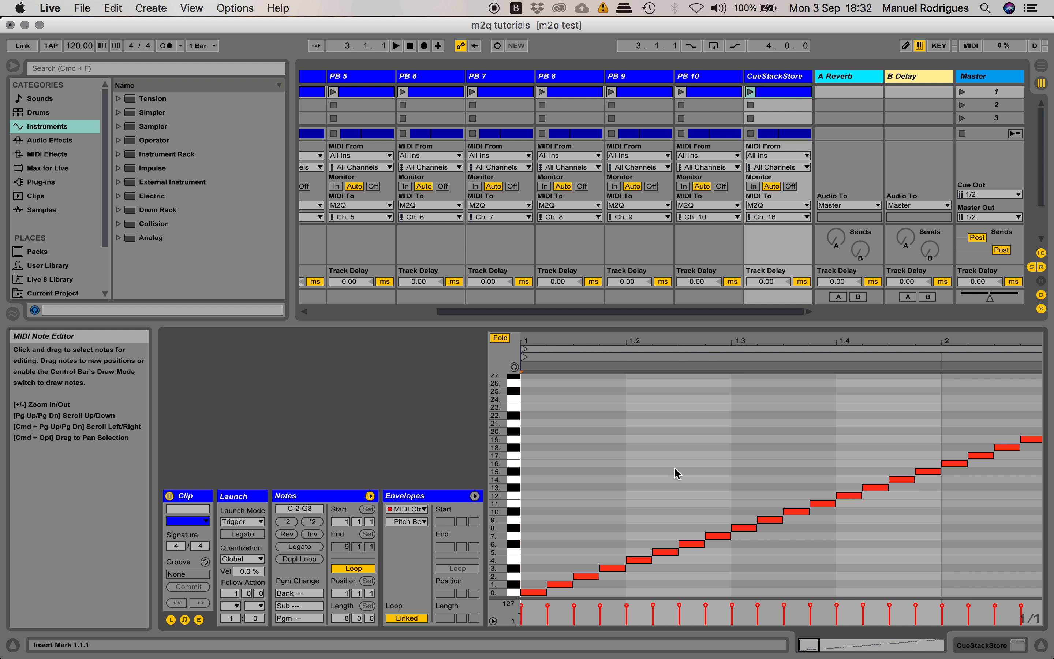
pyautogui.moveTo(777, 440); pyautogui.dragTo(778, 545)
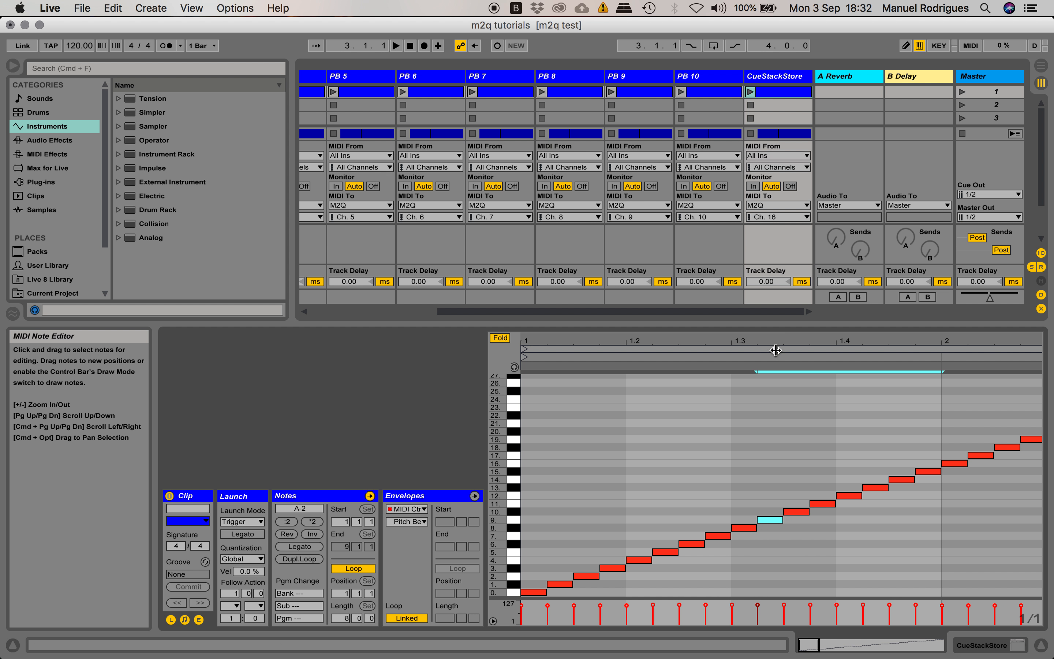
pyautogui.moveTo(777, 335); pyautogui.dragTo(610, 325)
pyautogui.click(662, 406)
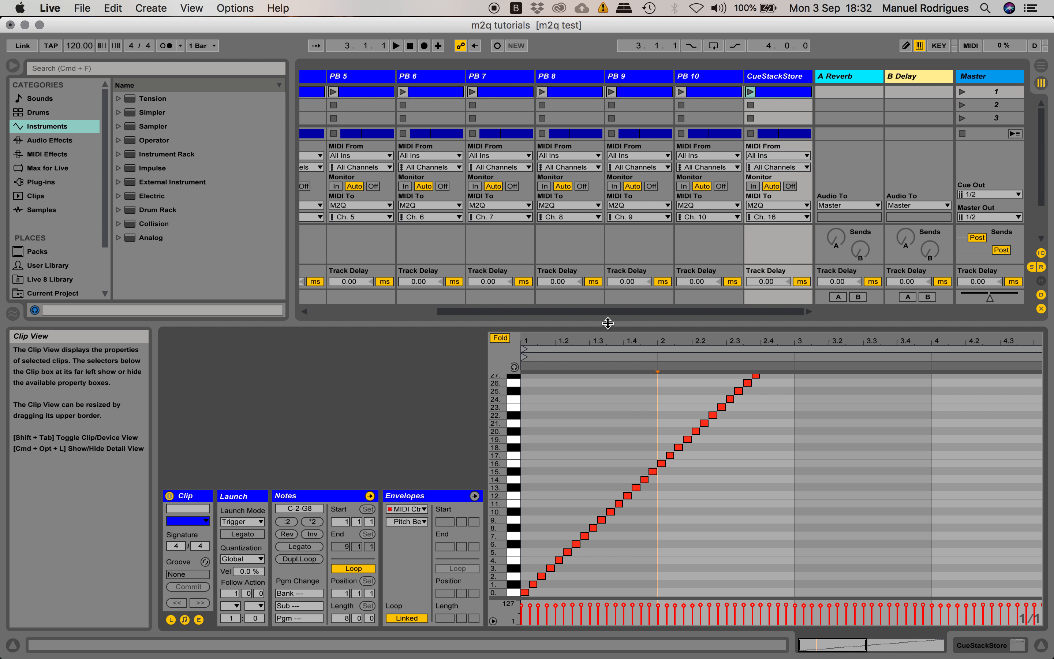
# Select the CueStackStore clip in its track and inspect the notes of its first bar
pyautogui.click(781, 94)
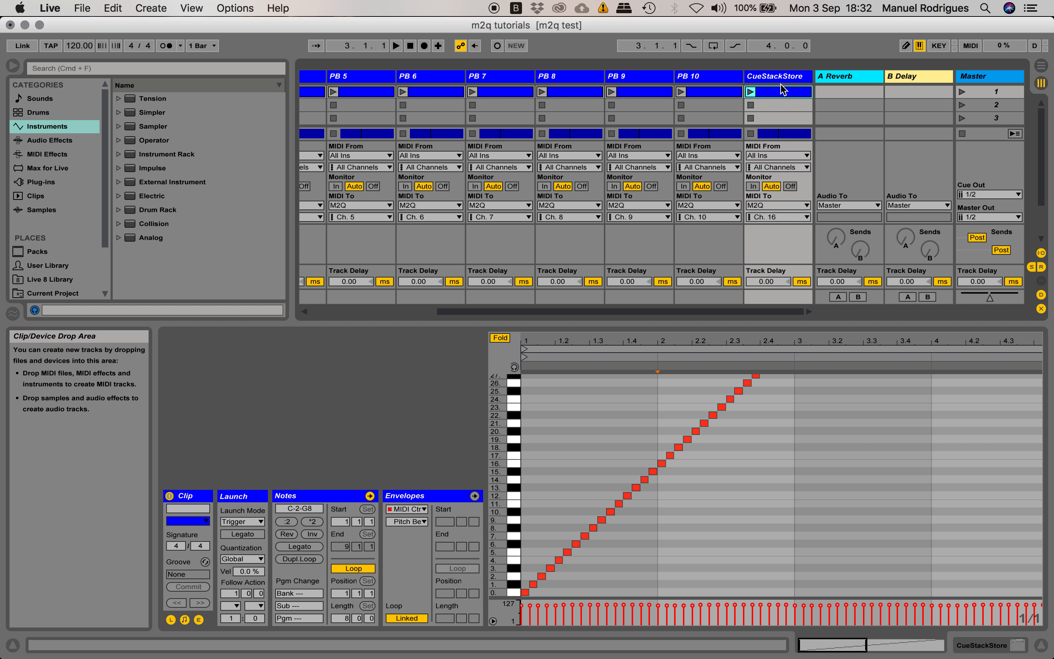
pyautogui.moveTo(536, 338)
pyautogui.mouseDown()
pyautogui.moveTo(536, 375)
pyautogui.moveTo(562, 359)
pyautogui.moveTo(550, 325)
pyautogui.mouseUp()
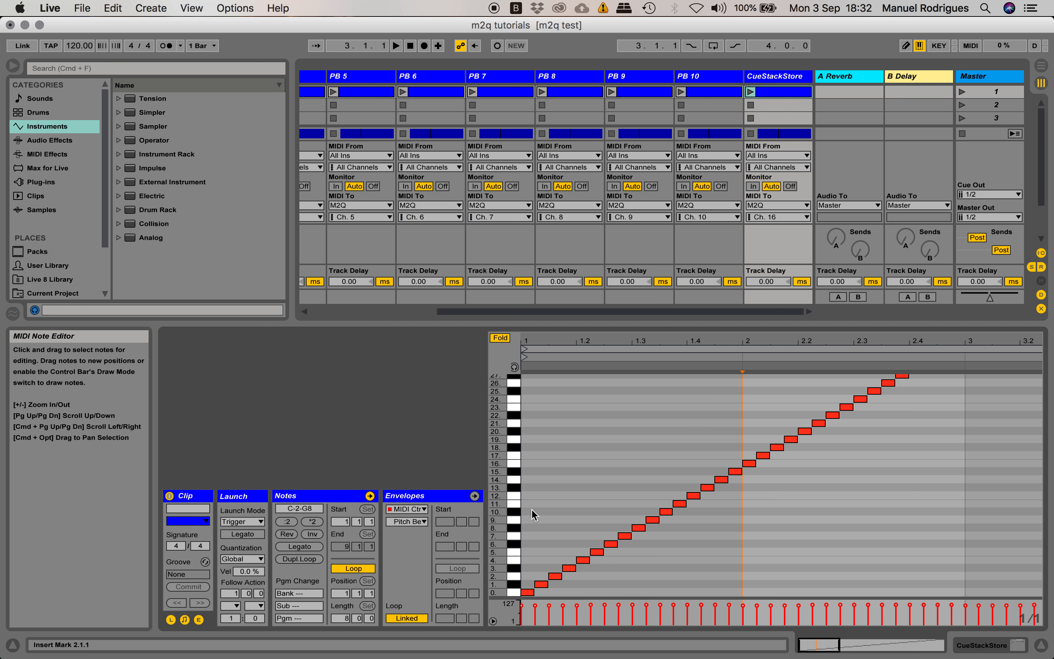
pyautogui.moveTo(619, 344); pyautogui.dragTo(617, 327)
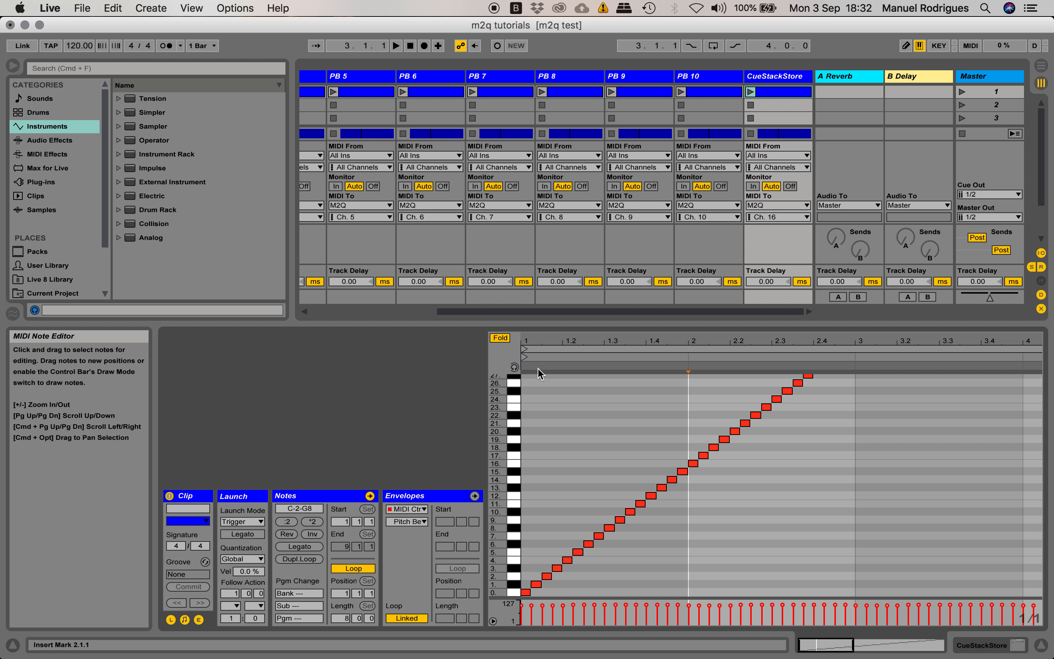
pyautogui.moveTo(545, 341); pyautogui.dragTo(587, 382)
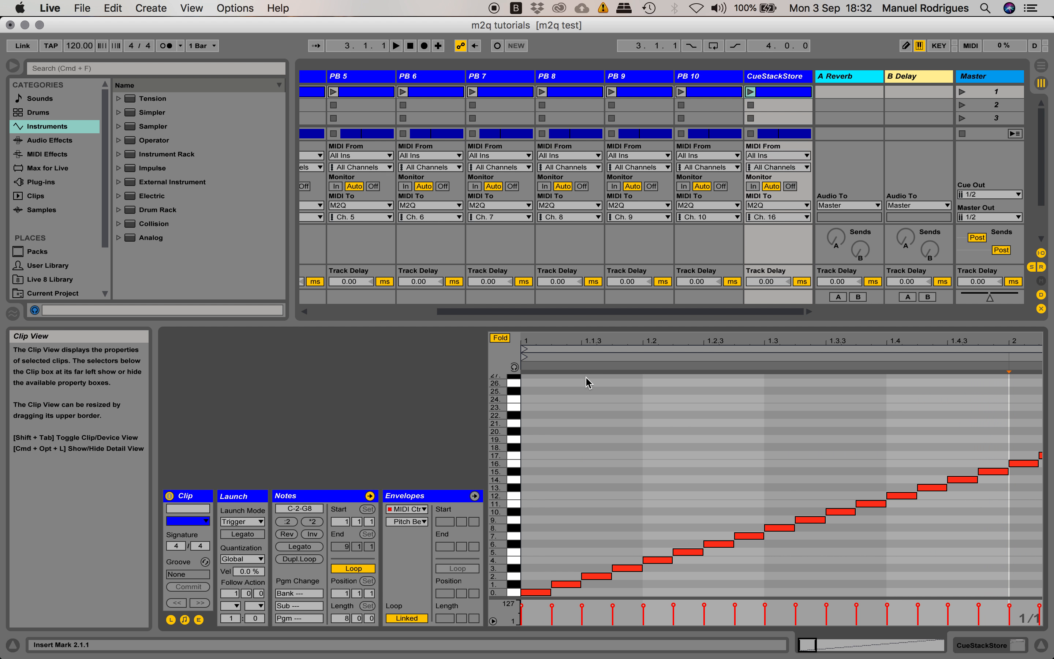
# Launch the CueStackStore clip, follow its playback up to the highest notes, and stop the transport
pyautogui.click(749, 92)
pyautogui.moveTo(748, 340); pyautogui.dragTo(573, 339)
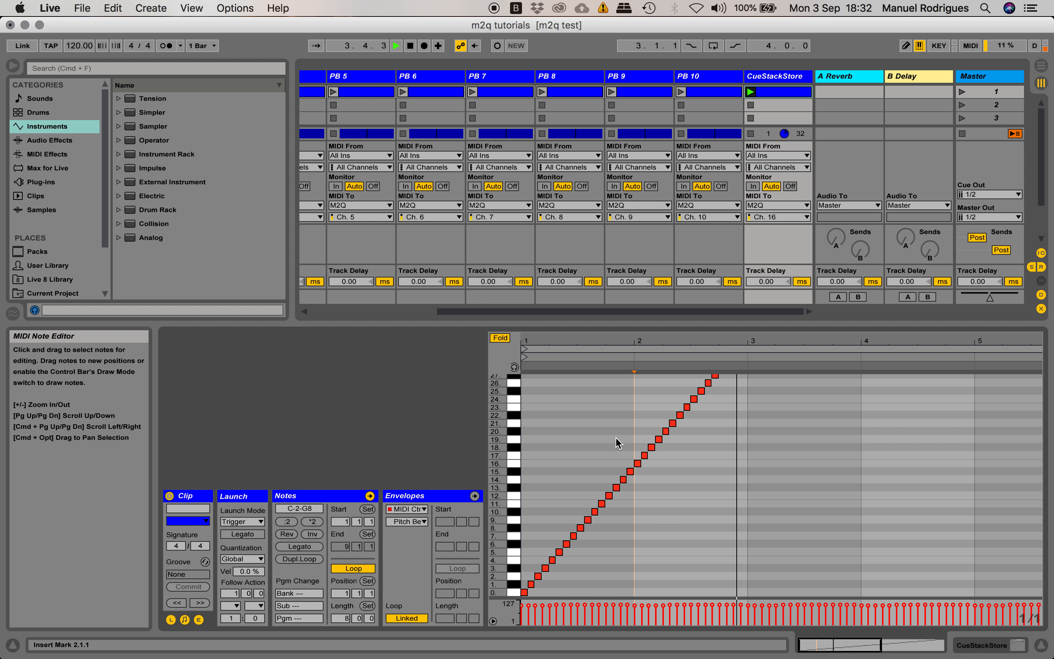
pyautogui.scroll(15, 803, 476)
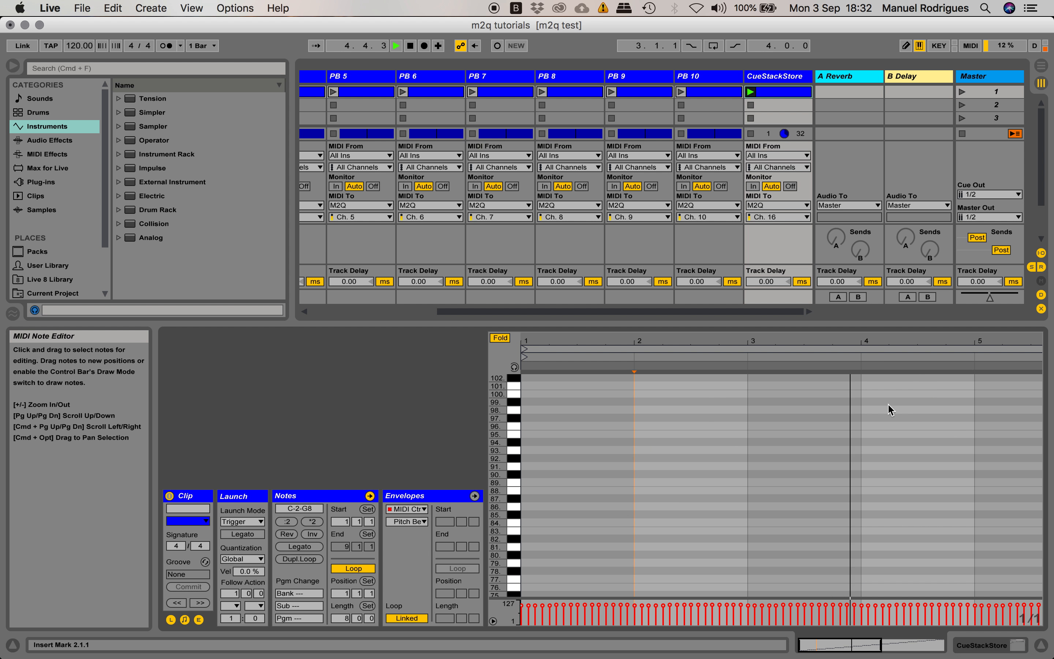
pyautogui.moveTo(909, 340); pyautogui.dragTo(747, 340)
pyautogui.scroll(4, 982, 444)
pyautogui.scroll(3, 982, 444)
pyautogui.moveTo(1040, 339); pyautogui.dragTo(1040, 399)
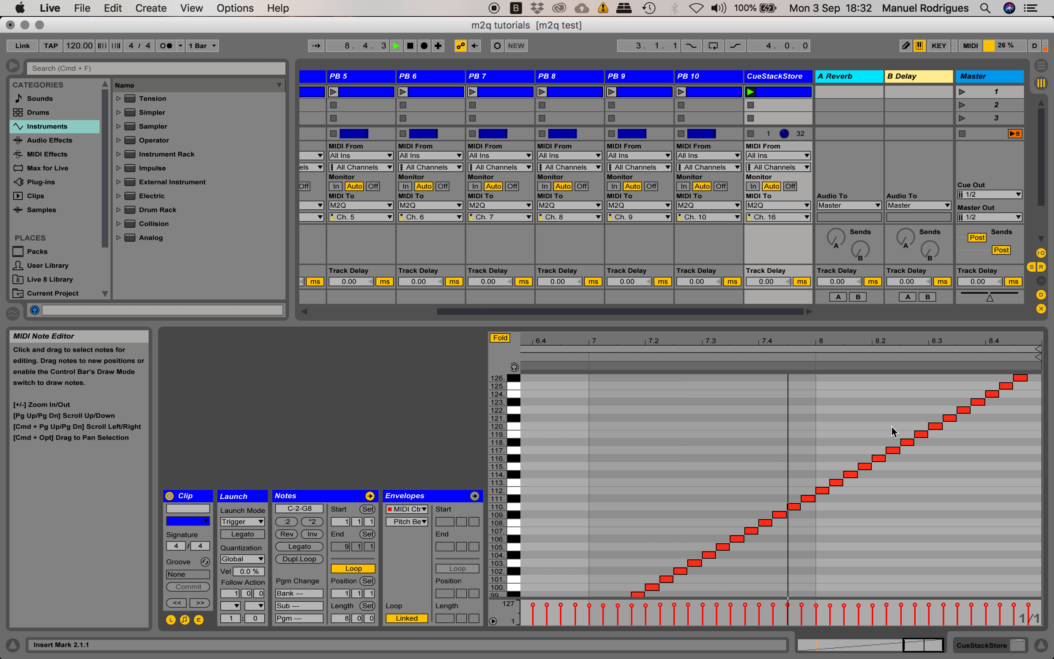
pyautogui.click(410, 47)
# Inspect the lowest notes at the beginning of the CueStackStore clip, starting from note 0
pyautogui.moveTo(673, 344); pyautogui.dragTo(678, 261)
pyautogui.scroll(-10, 657, 513)
pyautogui.scroll(-12, 658, 513)
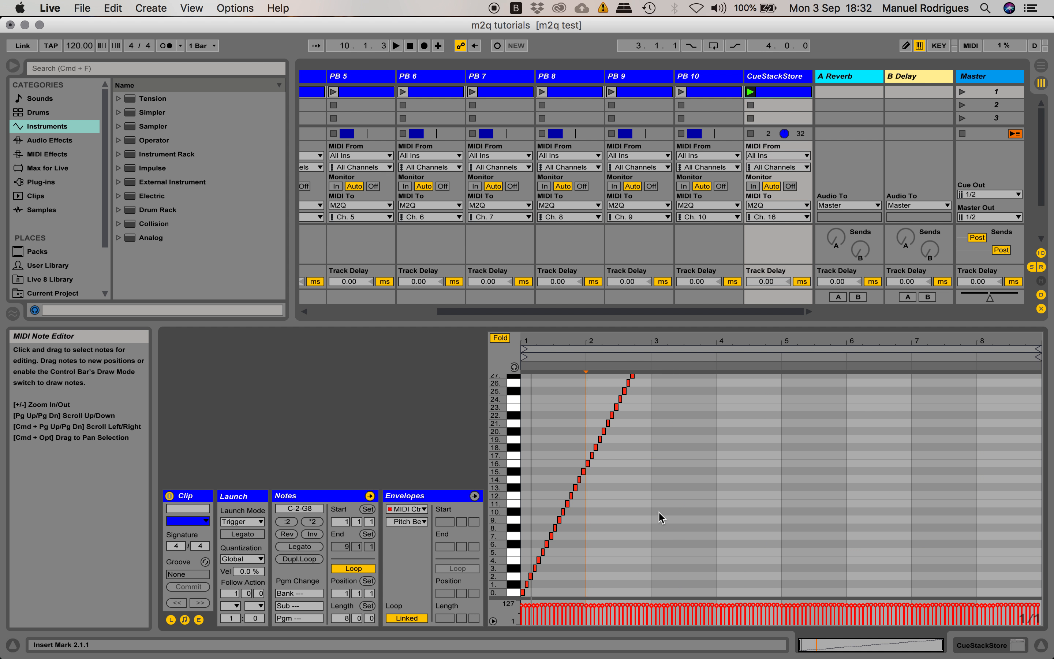
pyautogui.moveTo(532, 341); pyautogui.dragTo(532, 414)
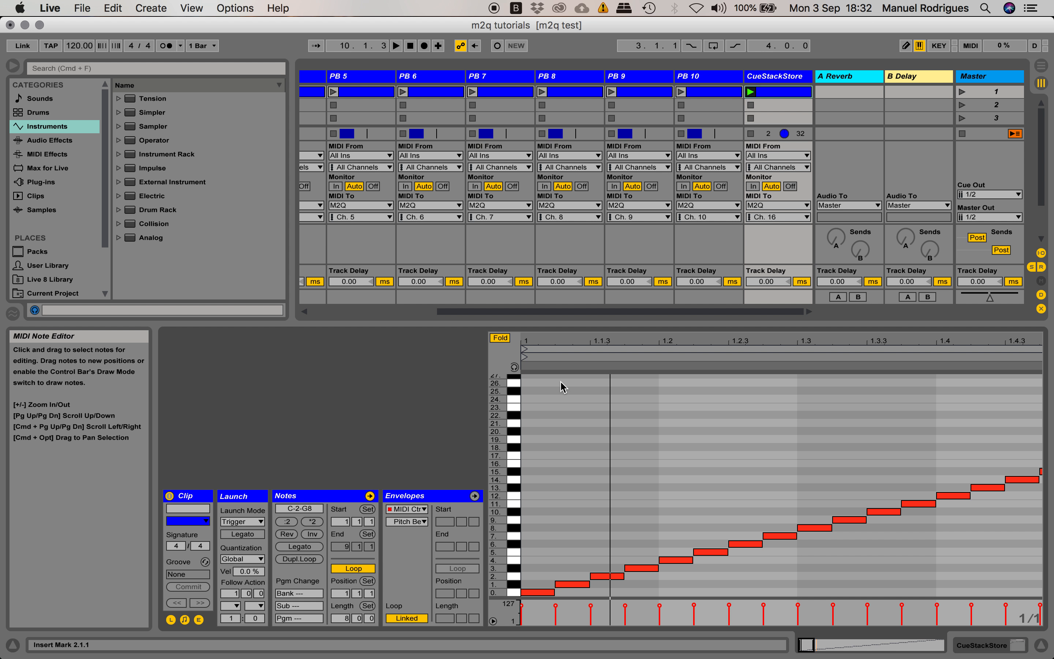
pyautogui.moveTo(534, 342); pyautogui.dragTo(538, 368)
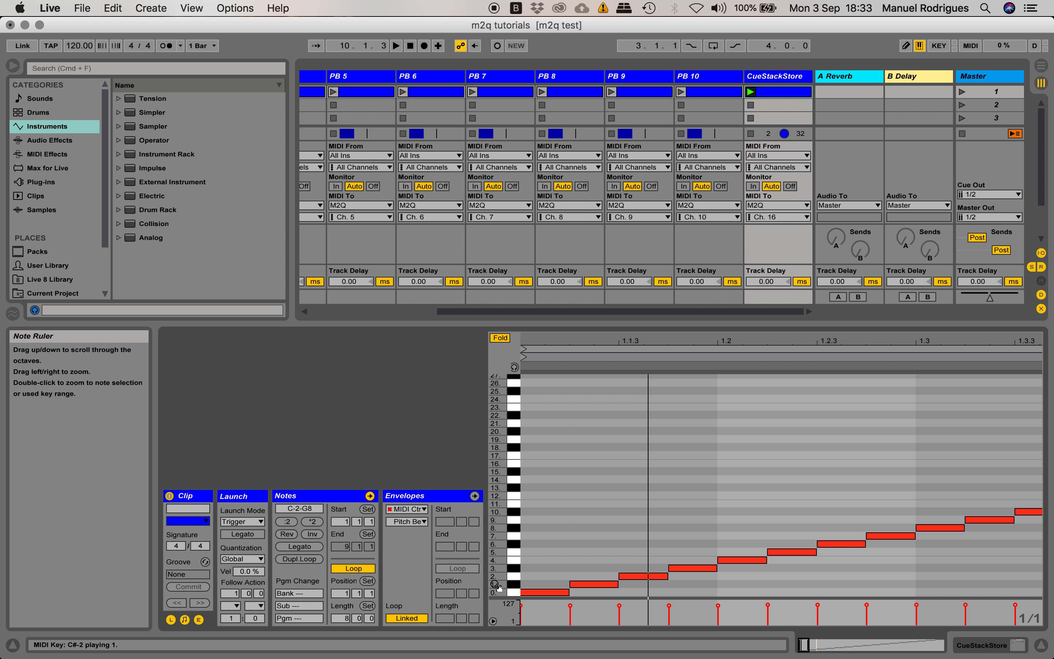
# Examine the full note range of the CueStackStore clip, from note 0 to 127 across all eight bars
pyautogui.scroll(15, 496, 586)
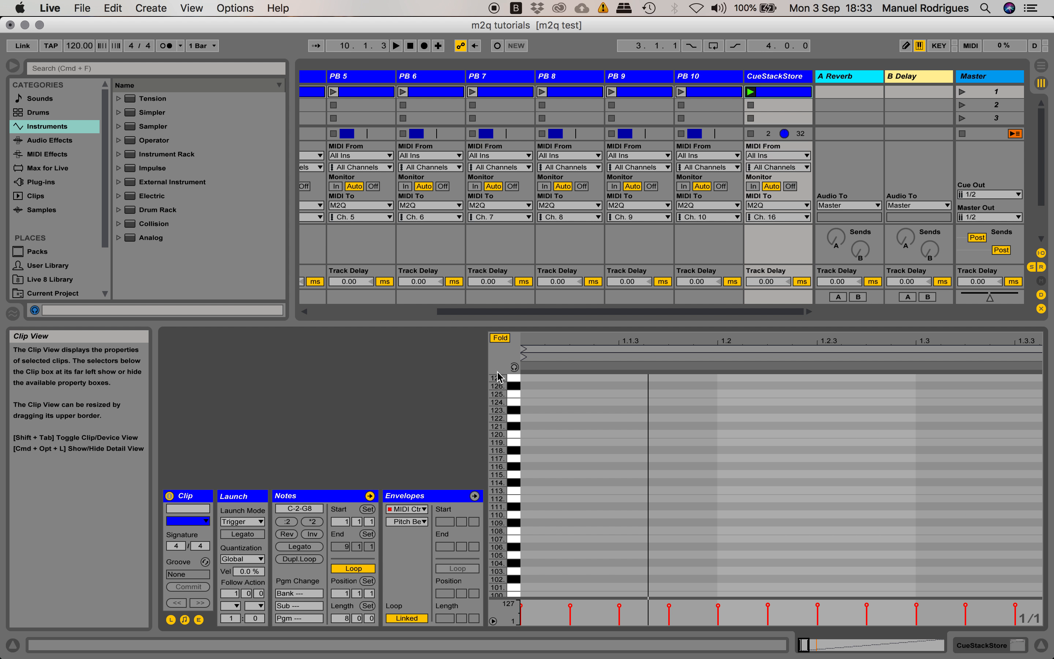
pyautogui.moveTo(552, 343); pyautogui.dragTo(552, 311)
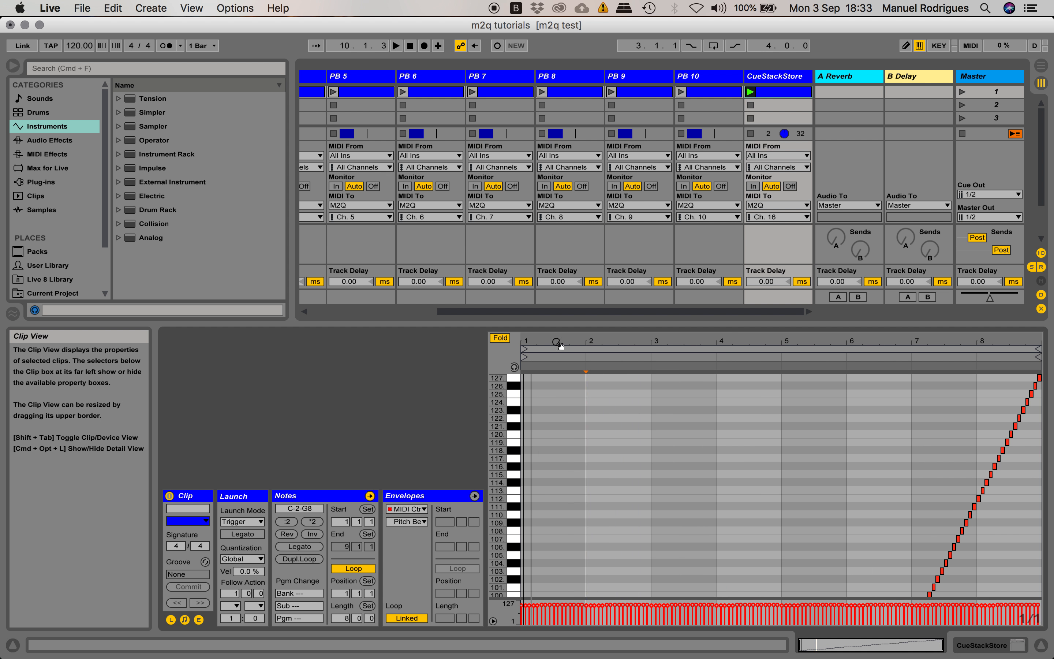
pyautogui.scroll(-15, 686, 460)
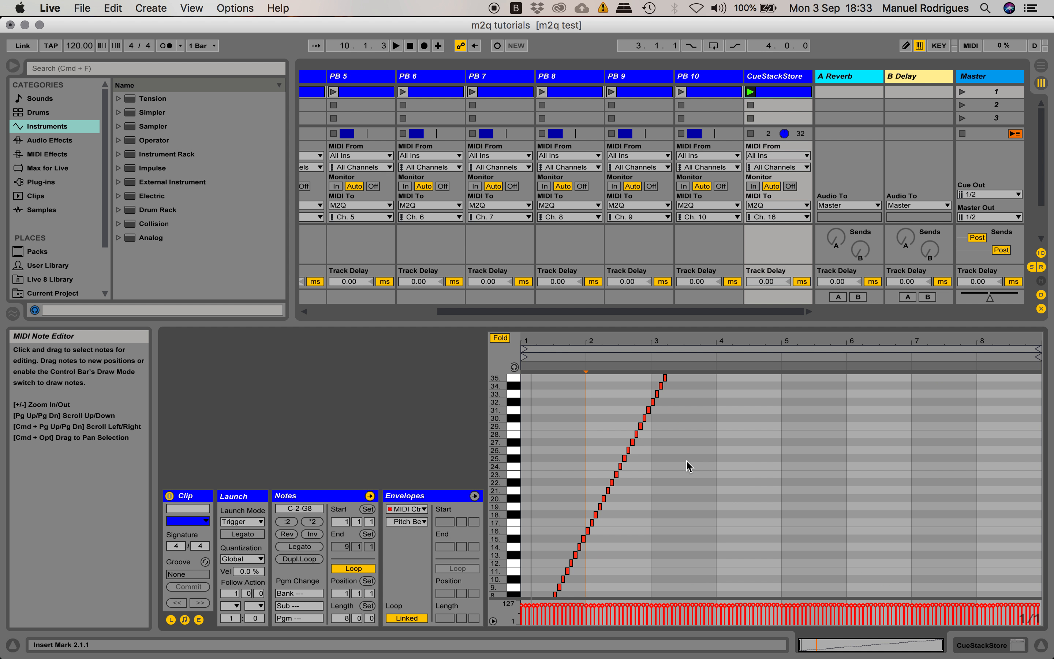
pyautogui.moveTo(561, 344); pyautogui.dragTo(564, 383)
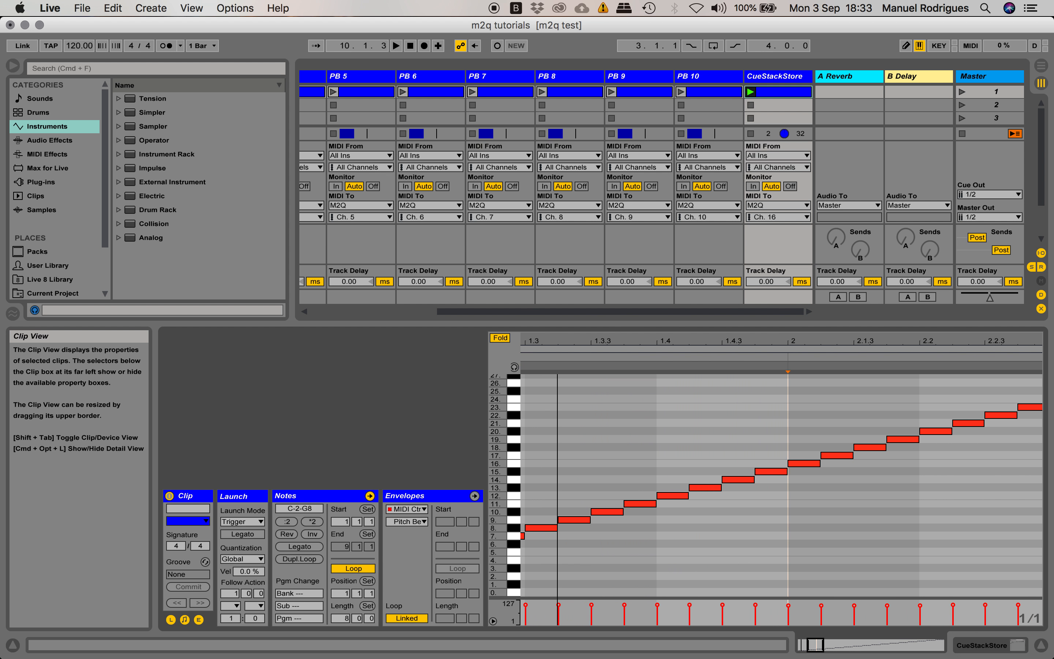
pyautogui.moveTo(696, 343); pyautogui.dragTo(654, 320)
pyautogui.scroll(7, 782, 448)
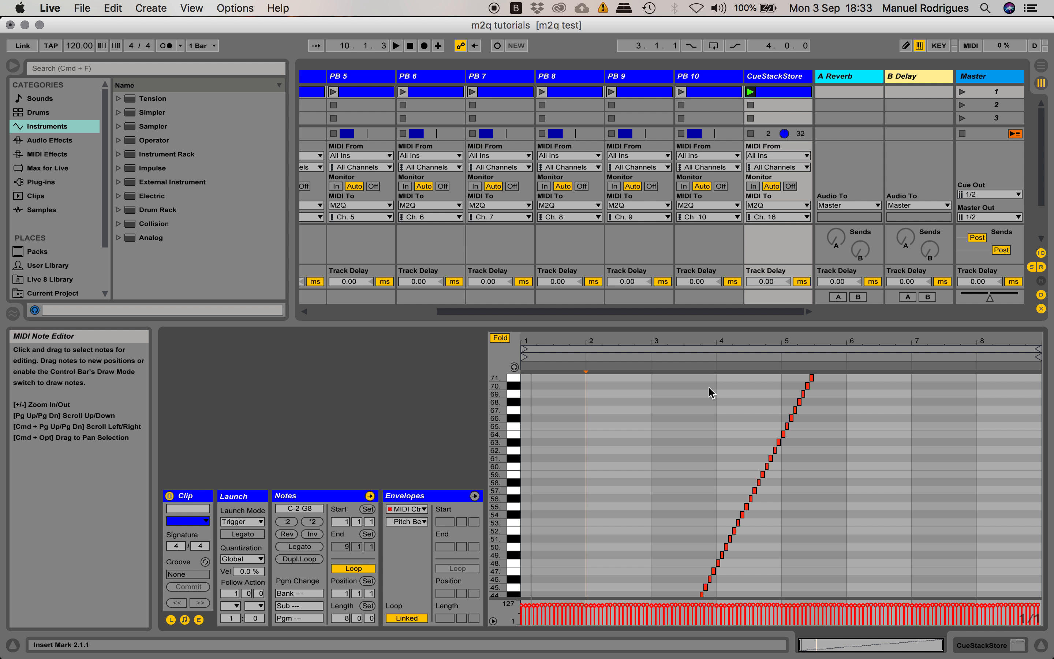
pyautogui.moveTo(1020, 341); pyautogui.dragTo(1017, 374)
pyautogui.scroll(10, 937, 405)
pyautogui.moveTo(947, 341); pyautogui.dragTo(947, 320)
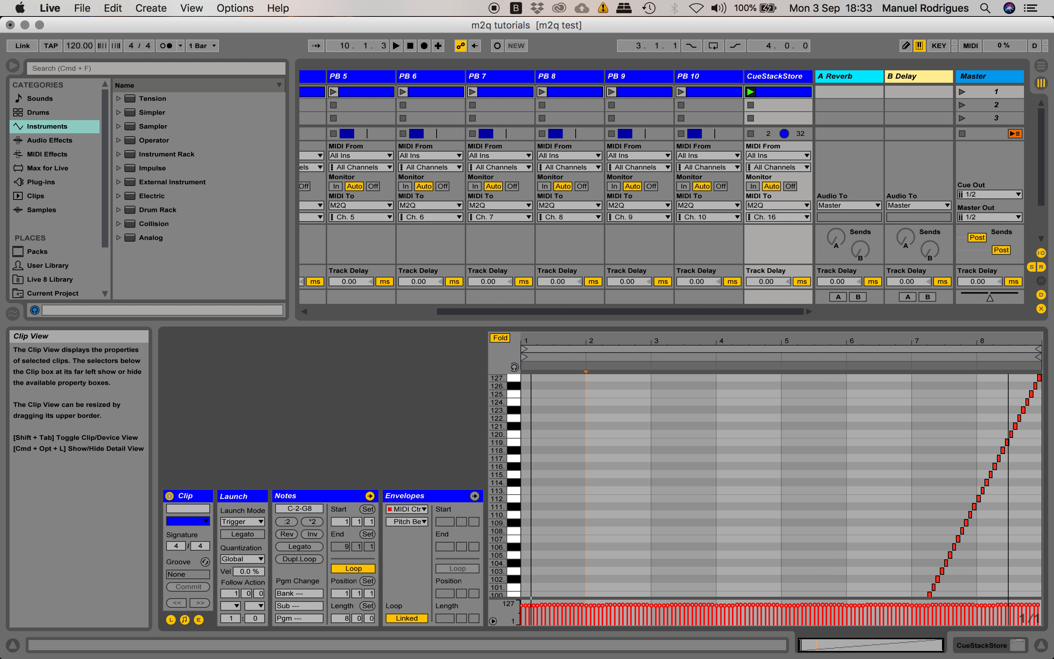
pyautogui.scroll(-10, 831, 490)
pyautogui.scroll(-5, 831, 493)
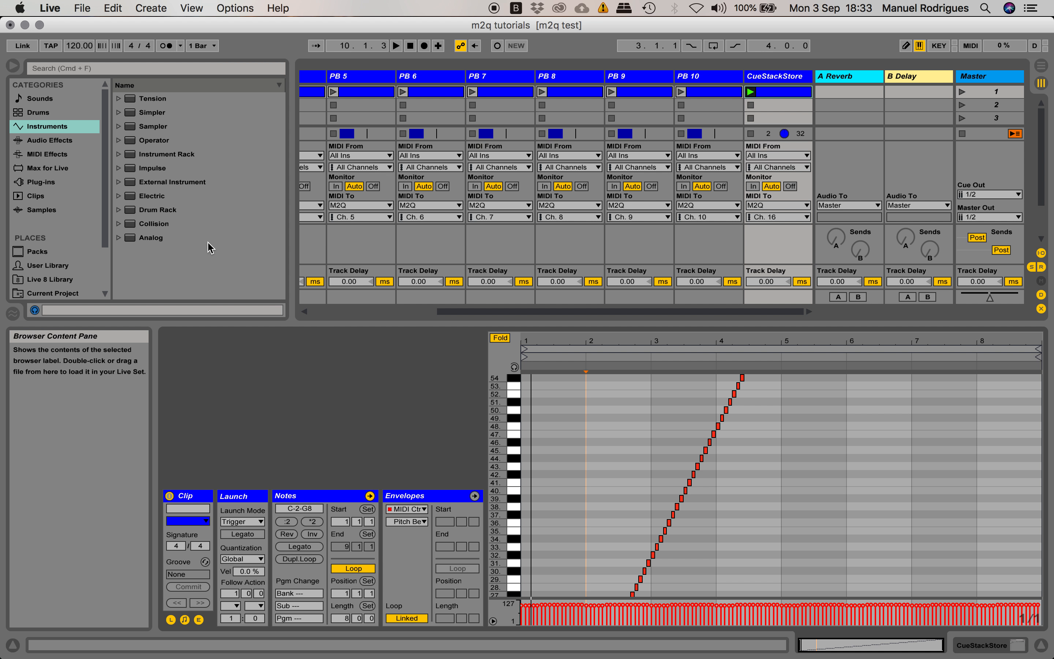